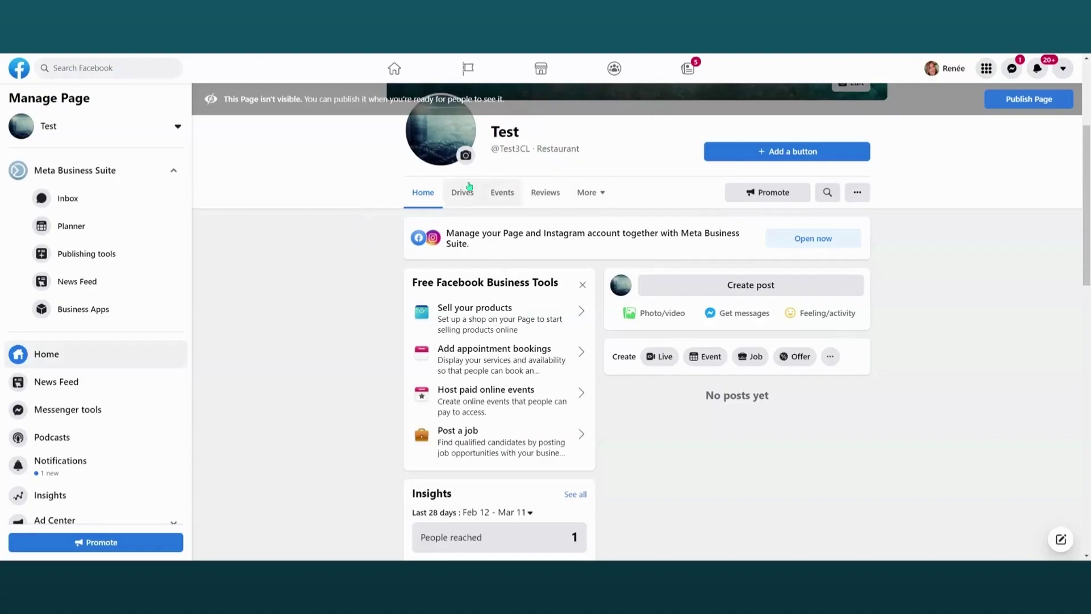
- Show the Test Page's extra tabs under More: Videos, Photos, About, Community and Edit
{"action": "left_click", "coordinate": [586, 199]}
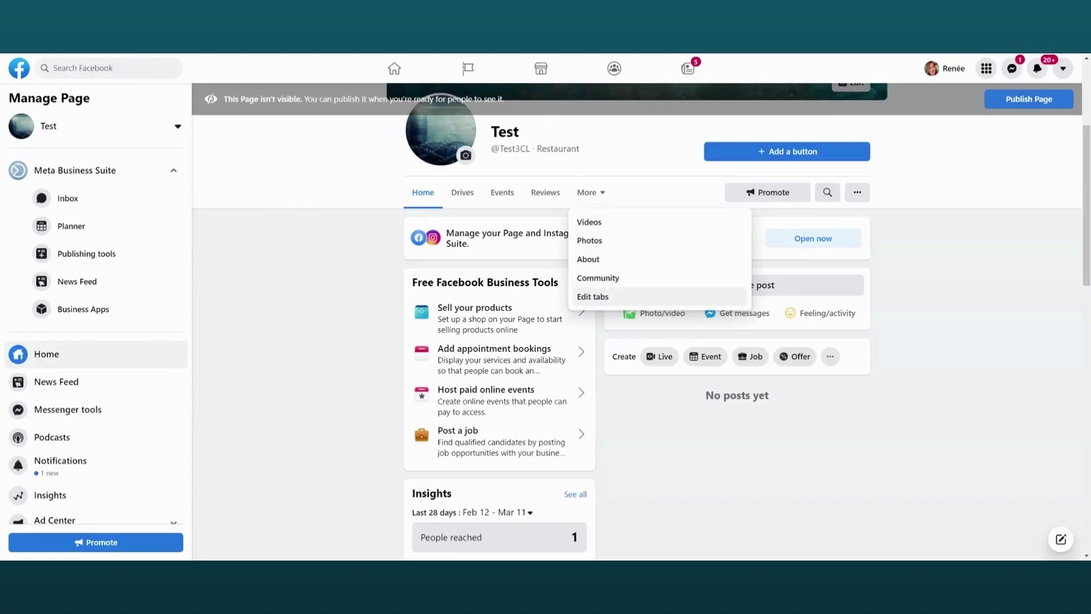
{"action": "left_click", "coordinate": [586, 299]}
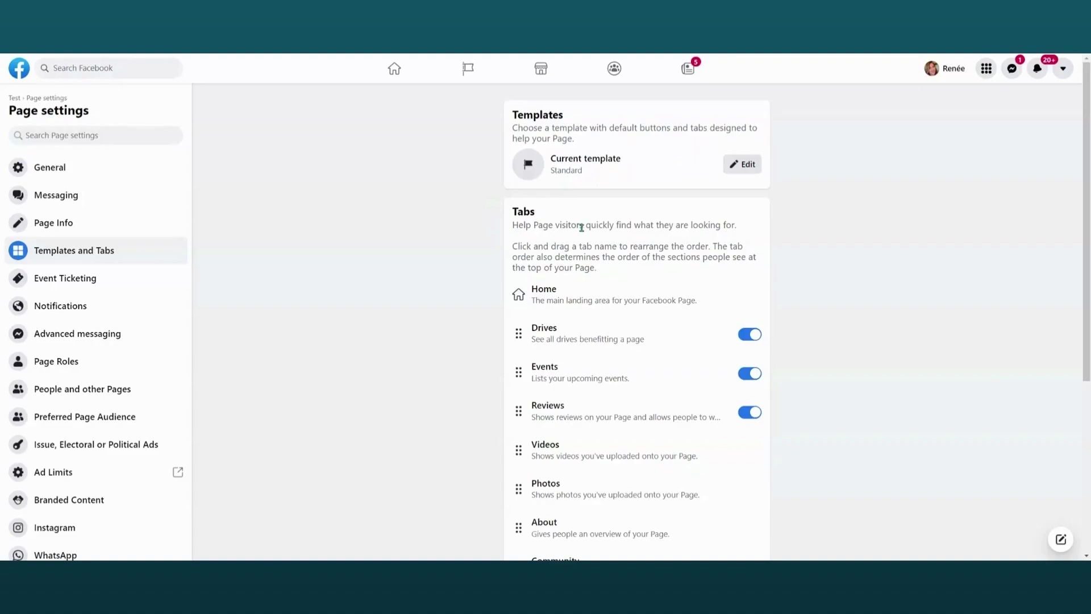
{"action": "scroll", "coordinate": [581, 227], "scroll_direction": "down", "scroll_amount": 2}
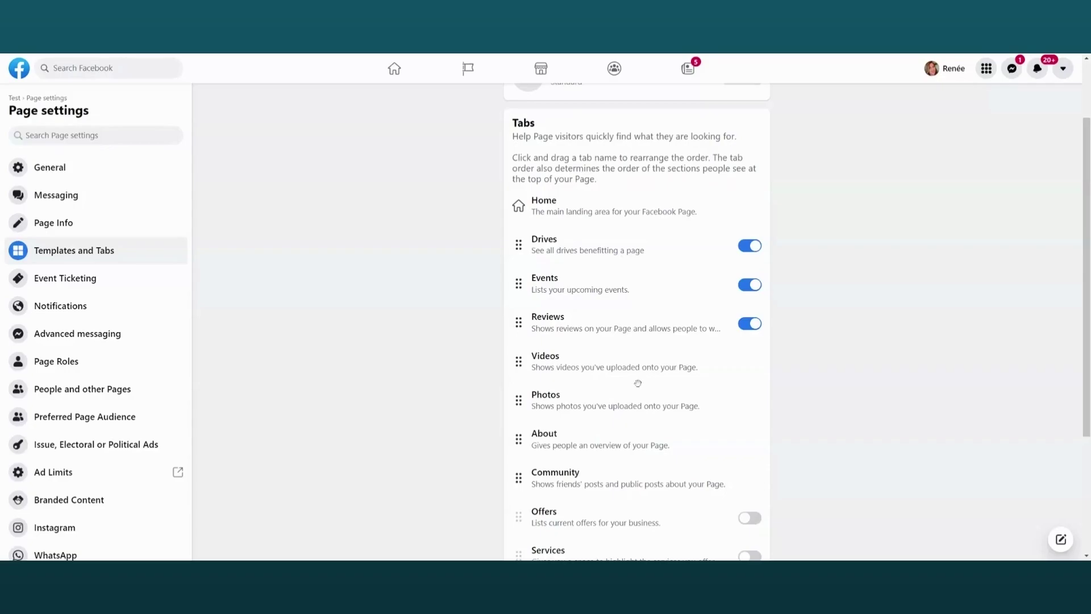
{"action": "scroll", "coordinate": [640, 380], "scroll_direction": "down", "scroll_amount": 3}
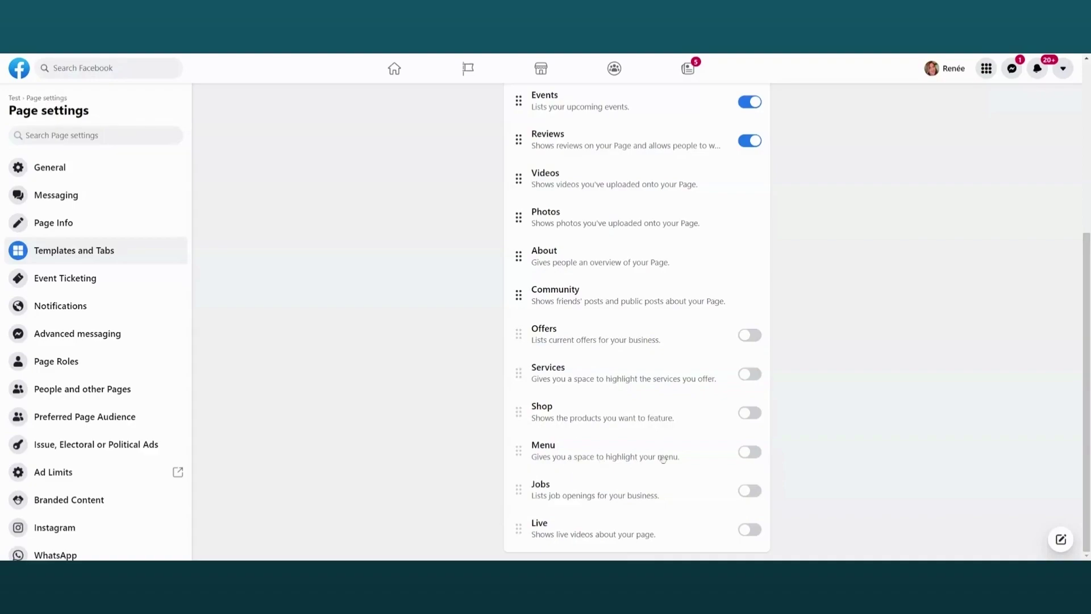
- Switch on the Menu tab, confirm it appears under More, and return to Templates and Tabs
{"action": "left_click", "coordinate": [747, 453]}
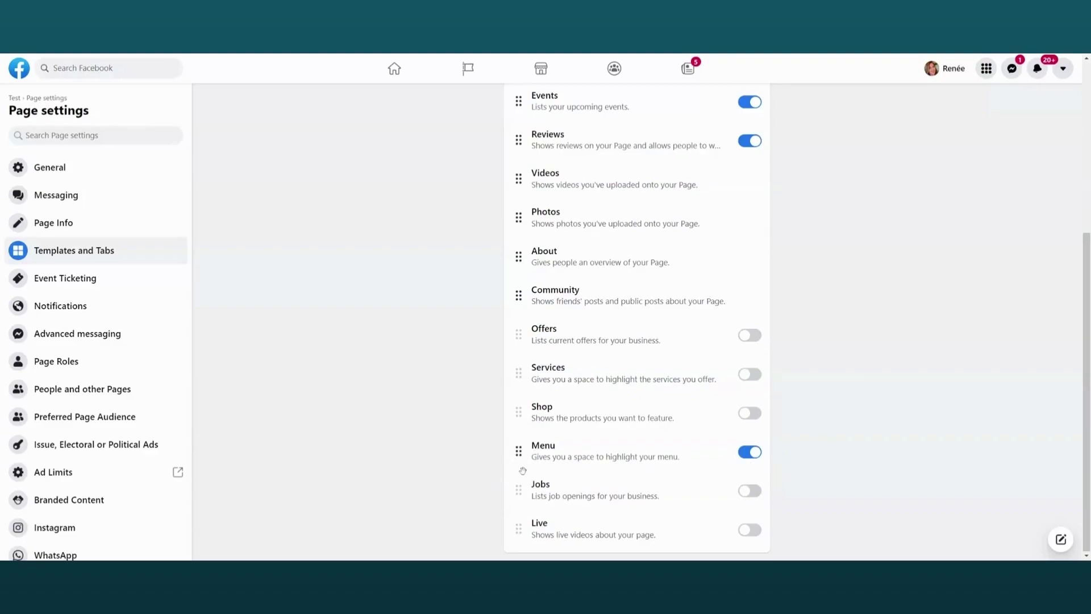
{"action": "left_click", "coordinate": [16, 102]}
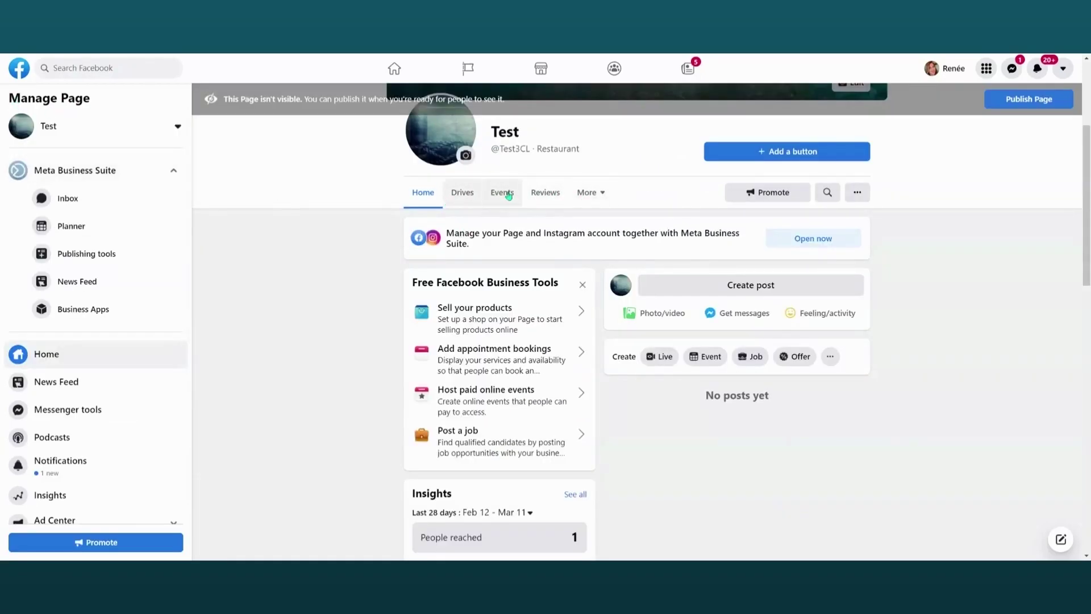
{"action": "left_click", "coordinate": [588, 195]}
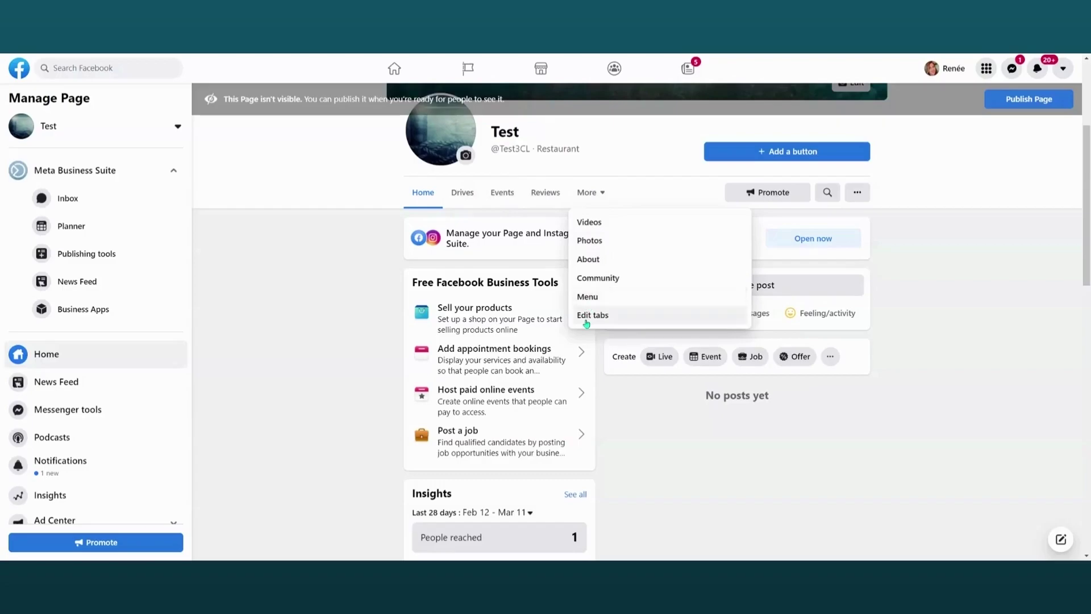
{"action": "left_click", "coordinate": [625, 314]}
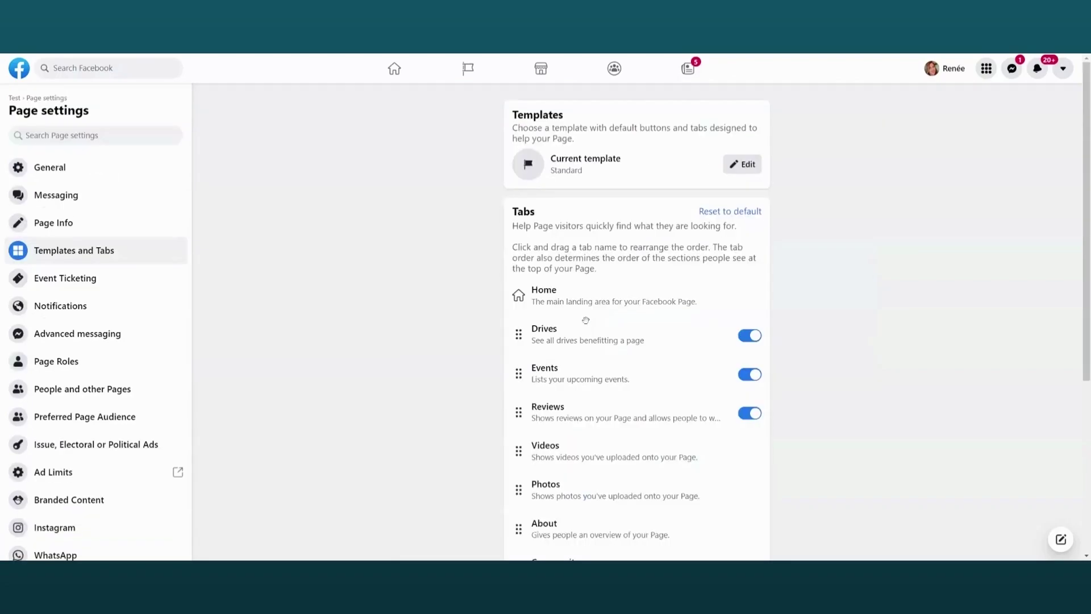
- Reorder the tabs so Drives, Events and Menu come before Reviews
{"action": "scroll", "coordinate": [615, 379], "scroll_direction": "down", "scroll_amount": 3}
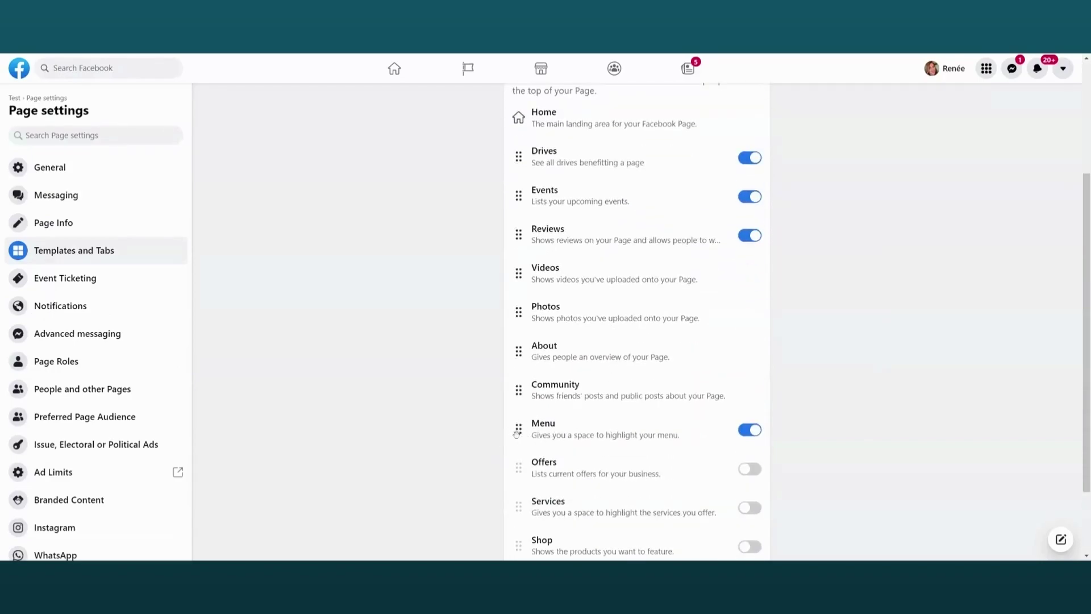
{"action": "left_click_drag", "start_coordinate": [517, 432], "coordinate": [517, 156]}
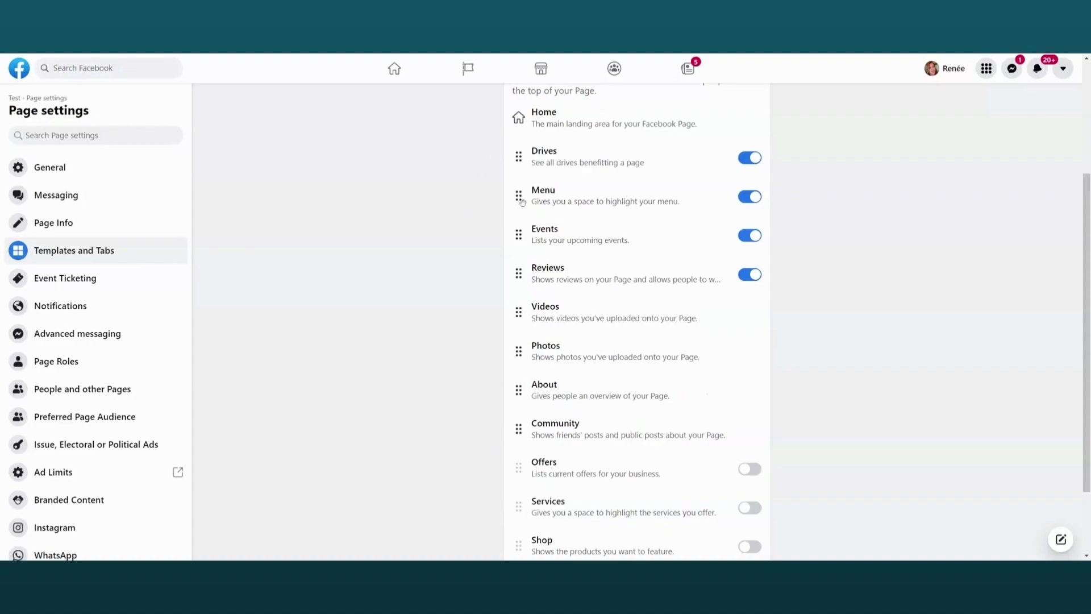
{"action": "left_click_drag", "start_coordinate": [524, 240], "coordinate": [523, 156]}
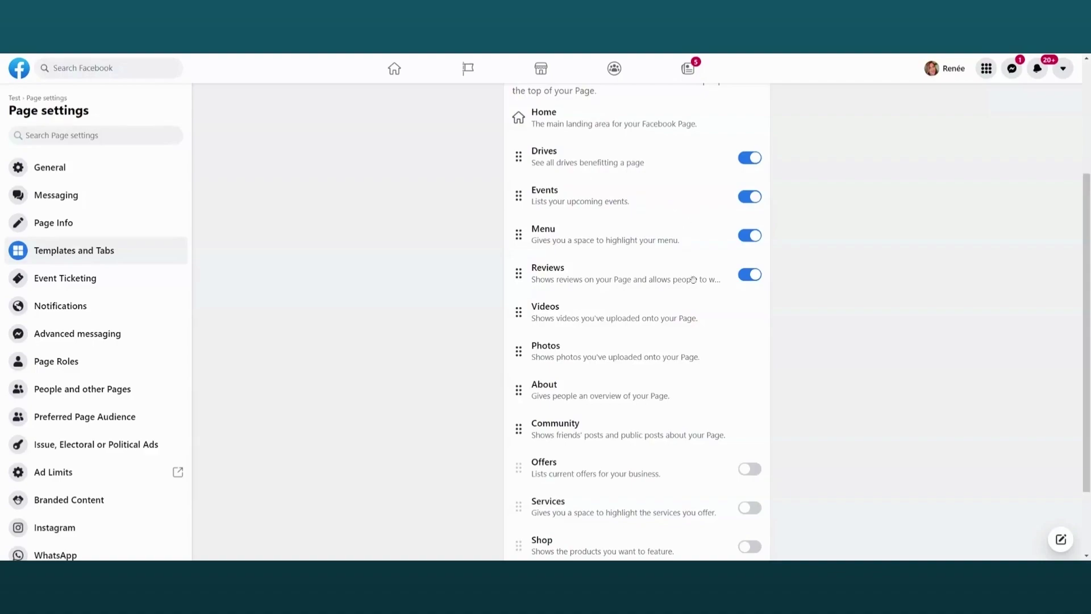
{"action": "left_click", "coordinate": [754, 160]}
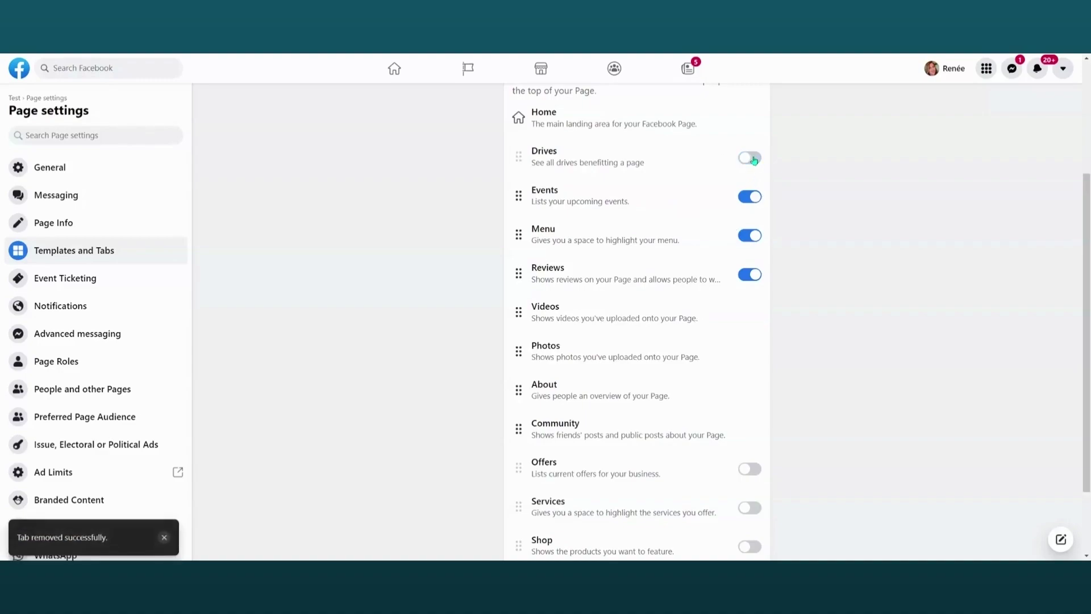
{"action": "left_click_drag", "start_coordinate": [540, 240], "coordinate": [540, 198]}
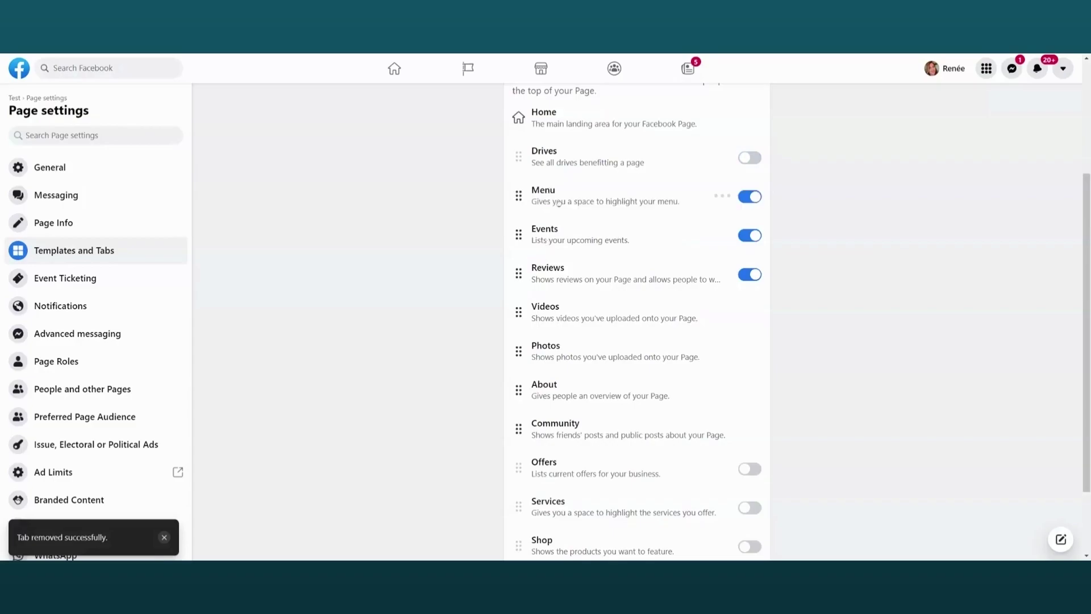
{"action": "left_click", "coordinate": [16, 100]}
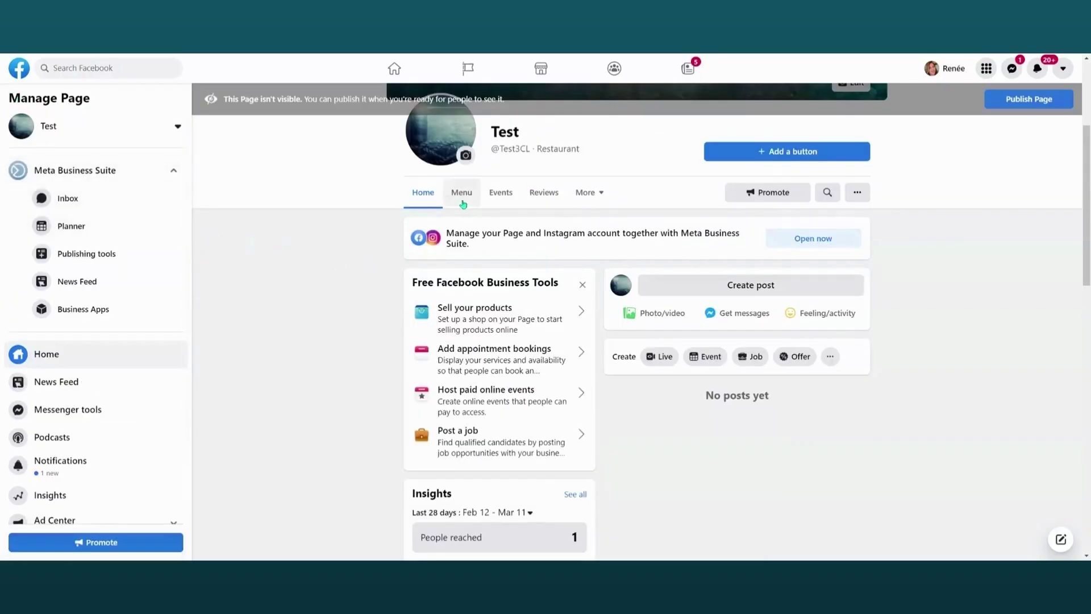
{"action": "left_click", "coordinate": [597, 195]}
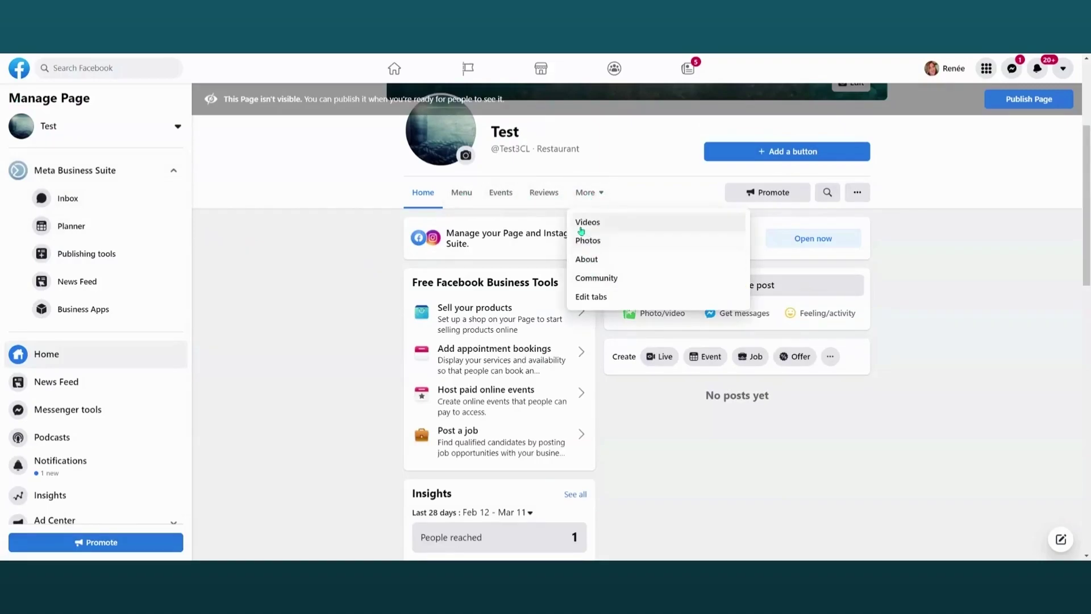
{"action": "left_click", "coordinate": [585, 297]}
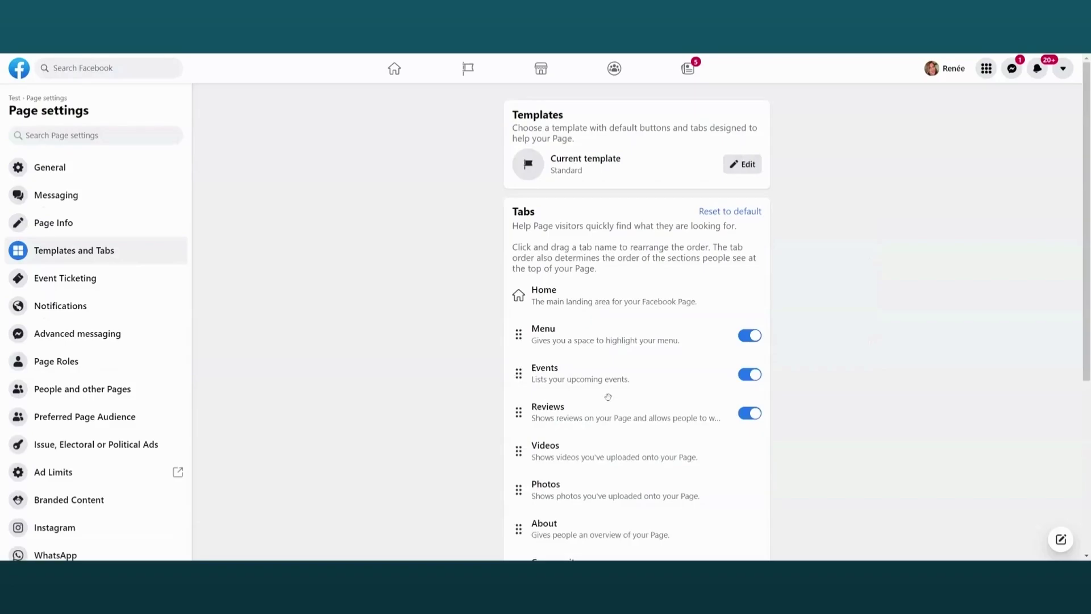
{"action": "scroll", "coordinate": [608, 397], "scroll_direction": "down", "scroll_amount": 3}
{"action": "scroll", "coordinate": [615, 396], "scroll_direction": "down", "scroll_amount": 2}
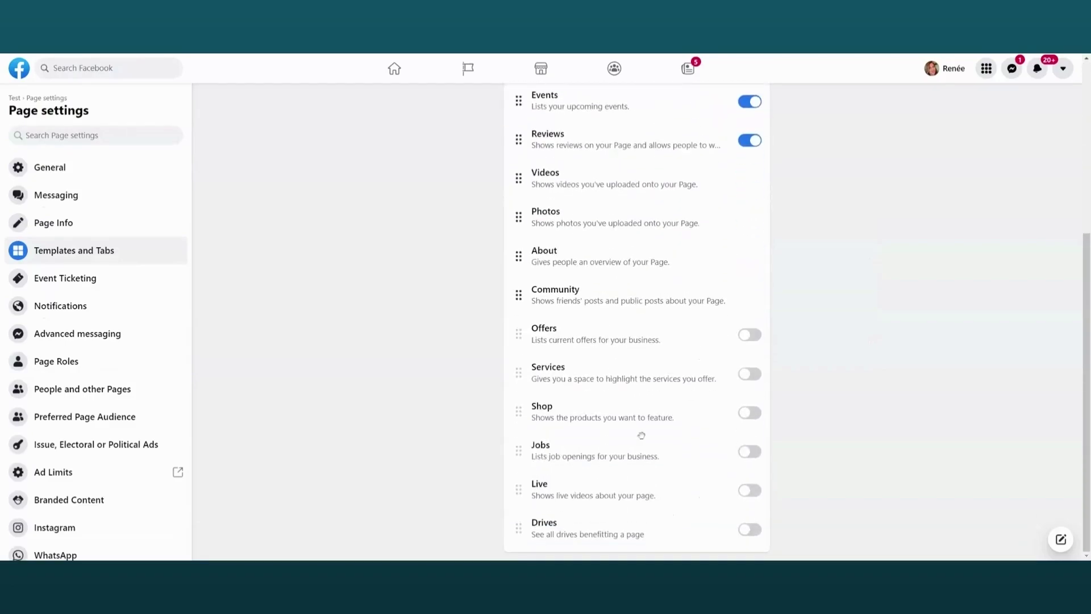
{"action": "left_click", "coordinate": [745, 533]}
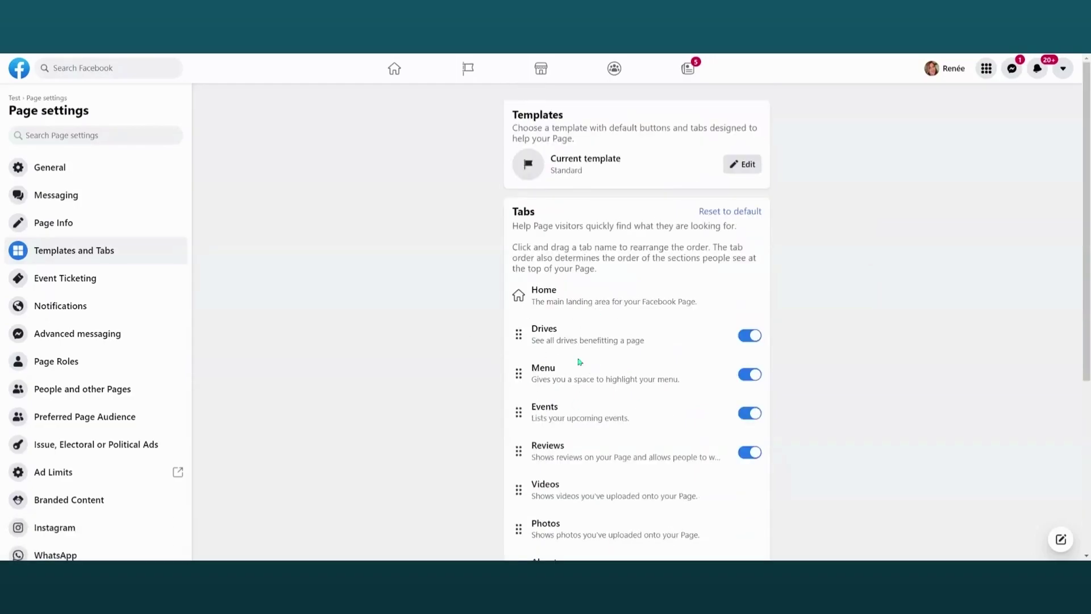
{"action": "scroll", "coordinate": [580, 361], "scroll_direction": "down", "scroll_amount": 3}
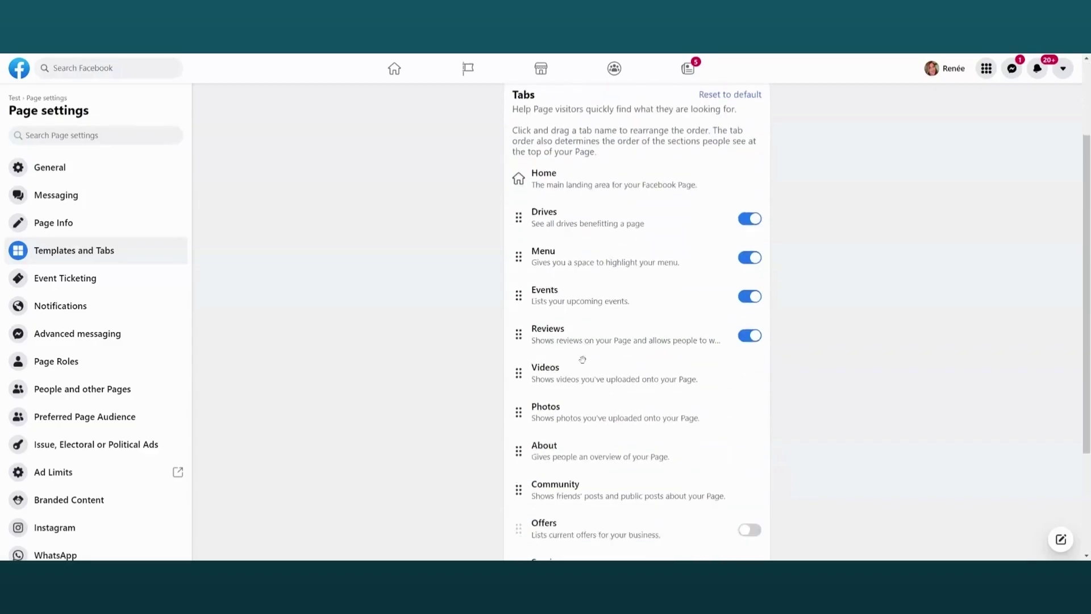
{"action": "scroll", "coordinate": [582, 359], "scroll_direction": "up", "scroll_amount": 3}
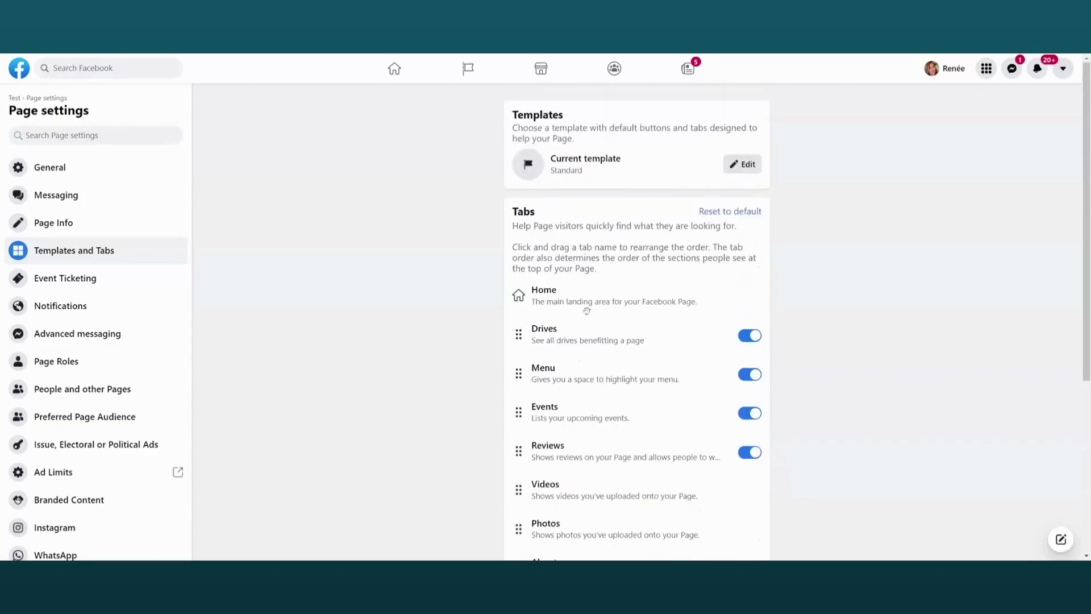
- Replace the current template with a preview of the Restaurants & cafes template
{"action": "left_click", "coordinate": [738, 169]}
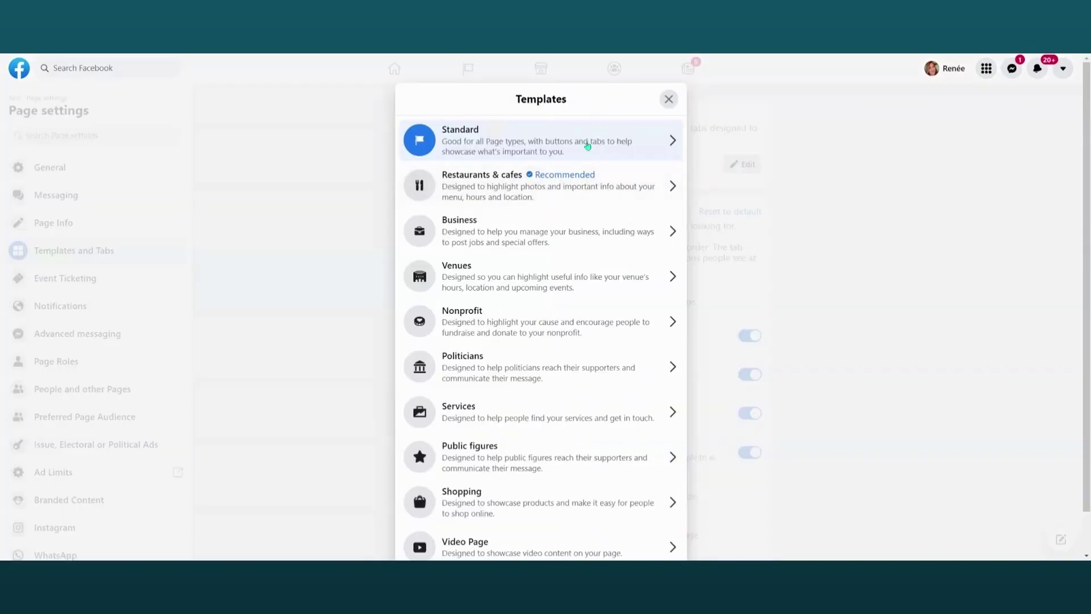
{"action": "scroll", "coordinate": [558, 355], "scroll_direction": "down", "scroll_amount": 1}
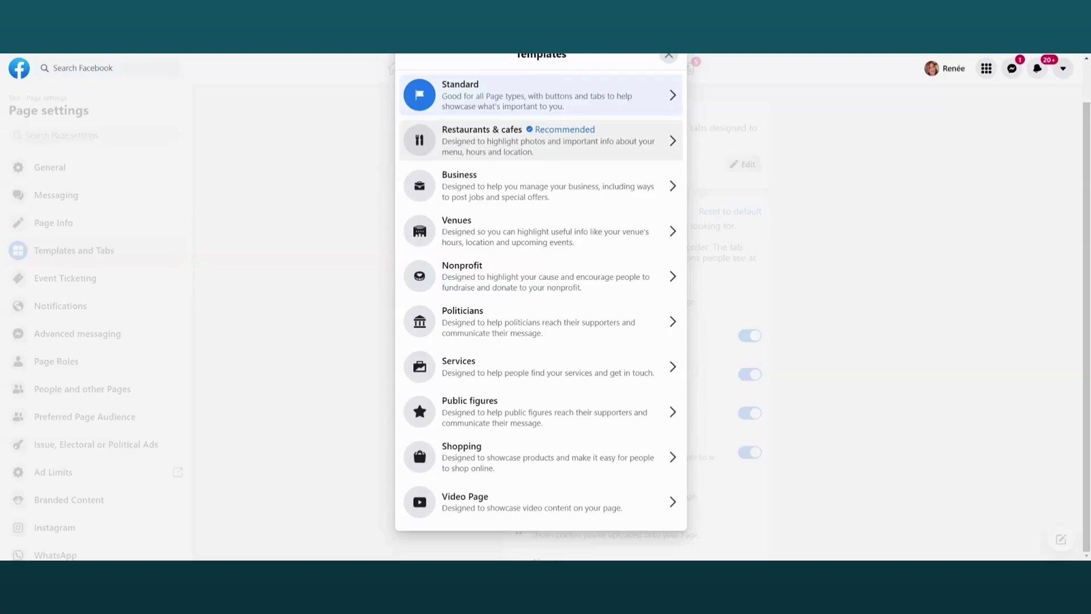
{"action": "left_click", "coordinate": [547, 141]}
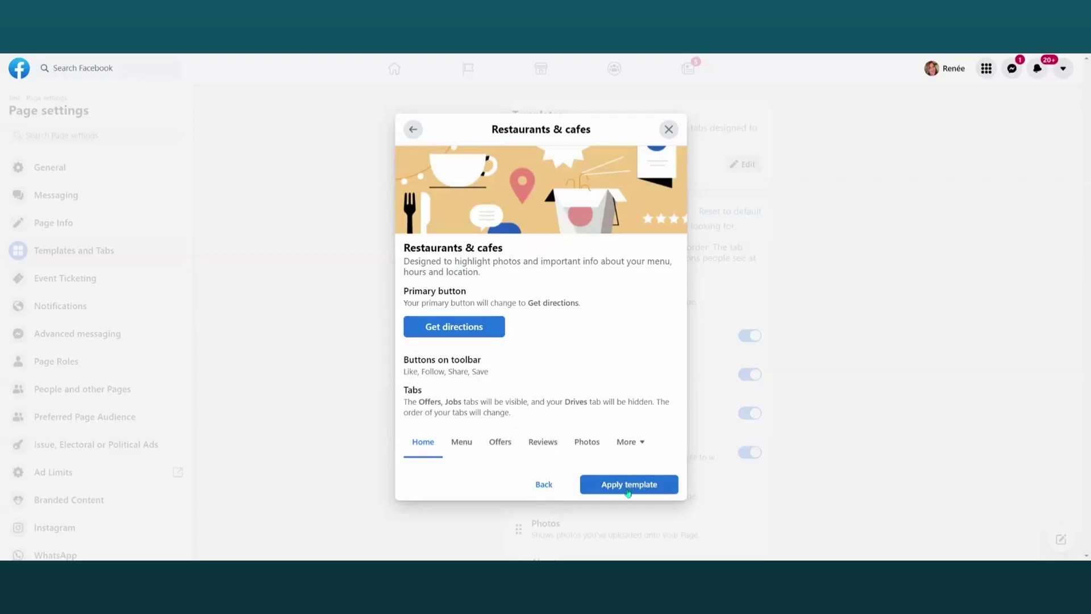
- Apply the Restaurants & cafes template and review the Menu, Offers, Reviews, Events and Jobs tabs
{"action": "left_click", "coordinate": [628, 490]}
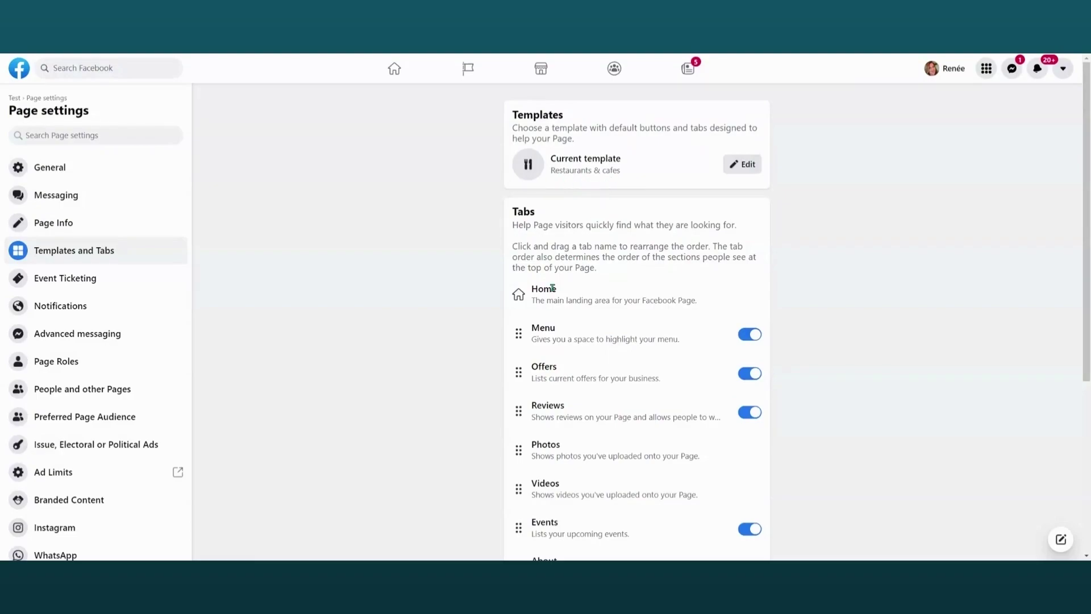
{"action": "scroll", "coordinate": [641, 350], "scroll_direction": "down", "scroll_amount": 5}
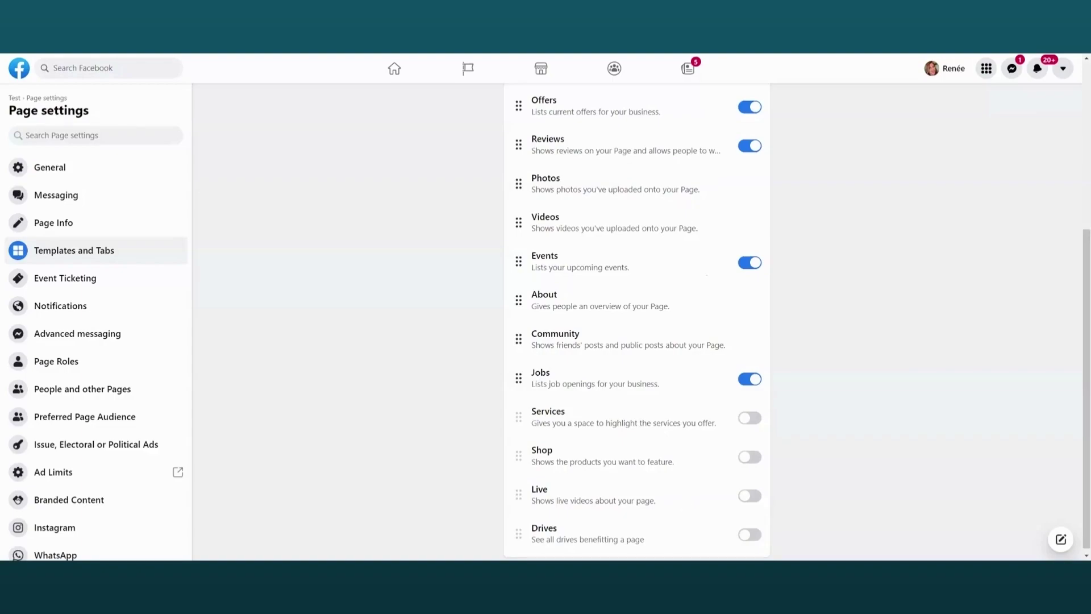
- Turn off the Jobs, Events and Reviews tabs and turn on Services
{"action": "left_click", "coordinate": [755, 386]}
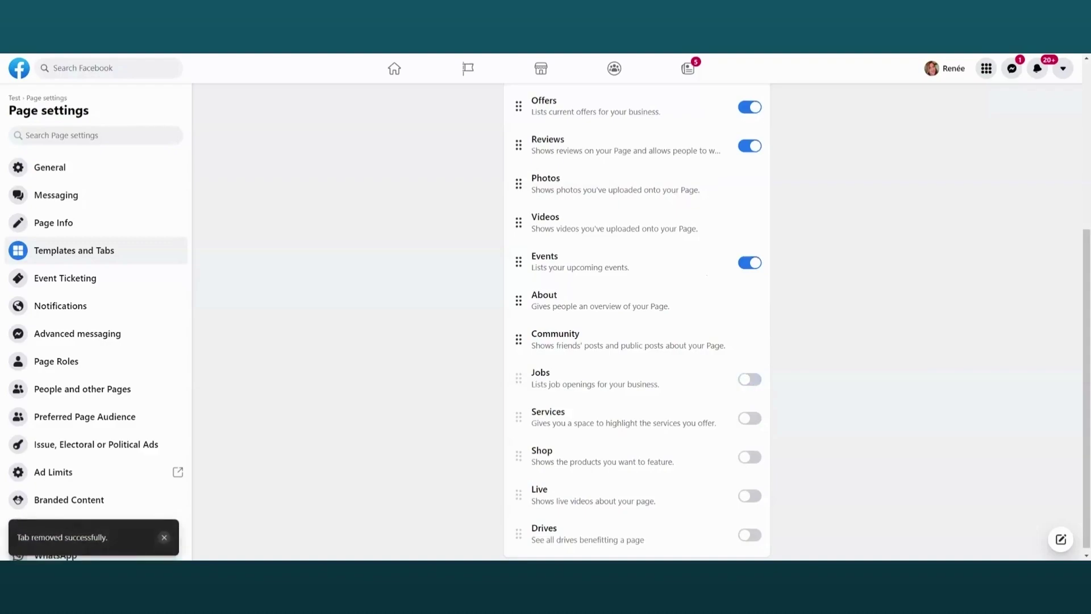
{"action": "left_click", "coordinate": [756, 271]}
{"action": "left_click", "coordinate": [756, 149]}
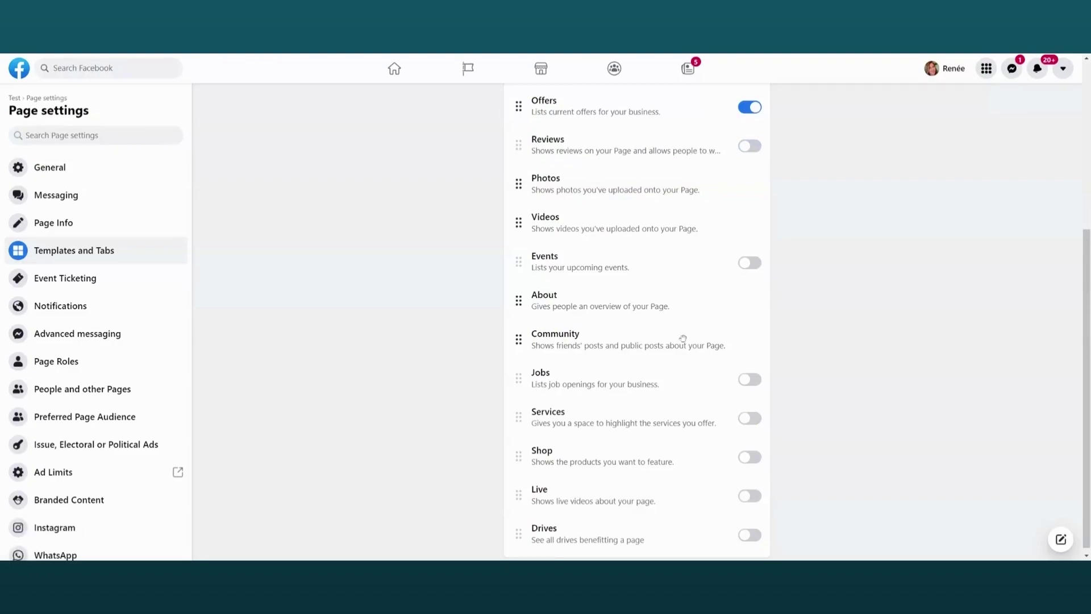
{"action": "left_click", "coordinate": [748, 421]}
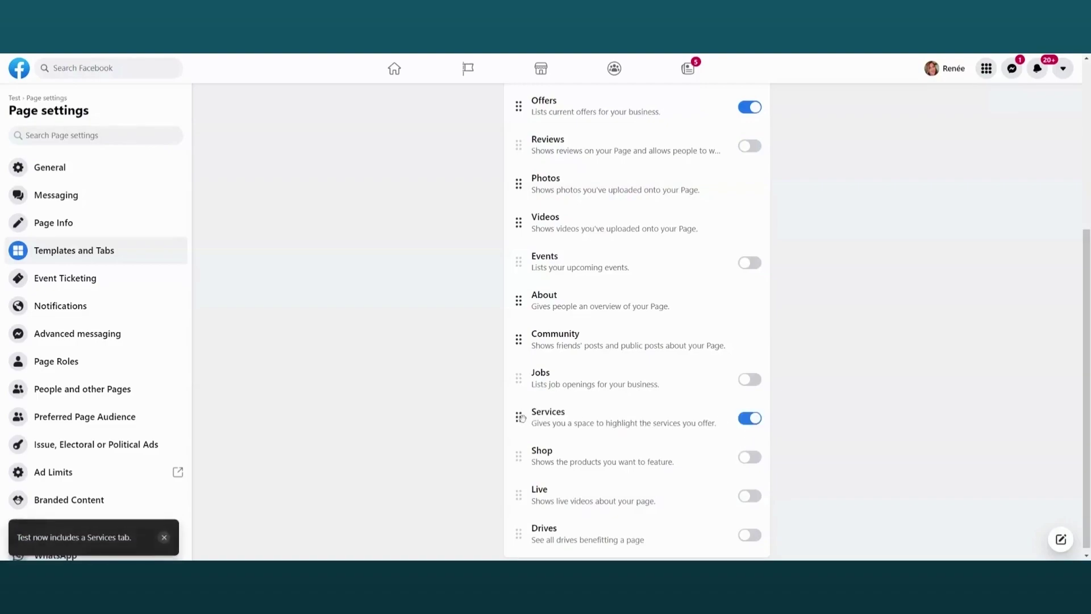
- Reorder the tabs to Home, Photos, Offers, Menu, Services
{"action": "left_click_drag", "start_coordinate": [519, 417], "coordinate": [569, 141]}
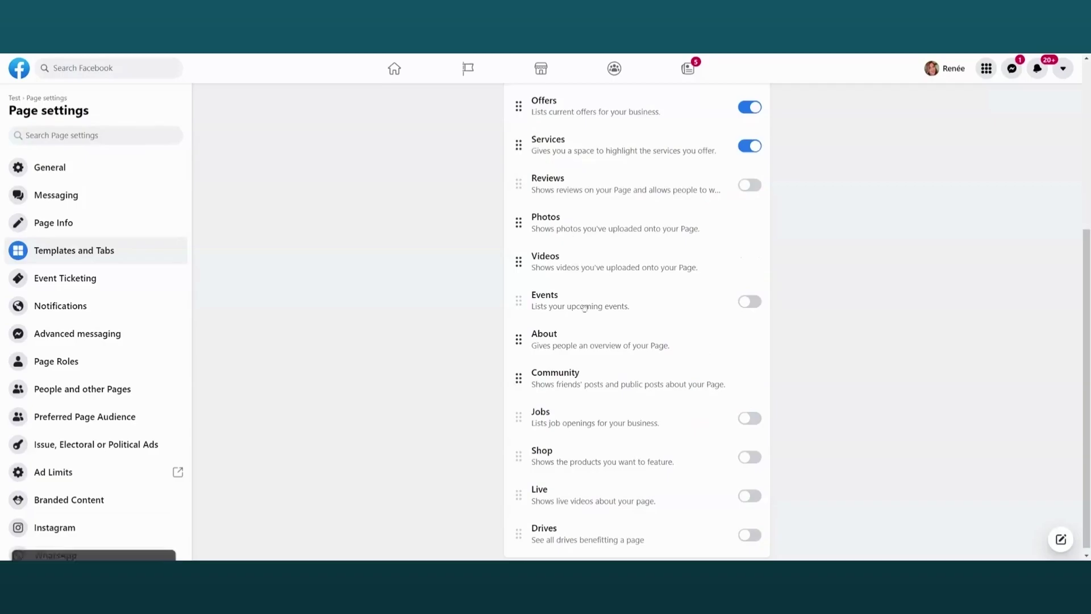
{"action": "scroll", "coordinate": [584, 312], "scroll_direction": "up", "scroll_amount": 3}
{"action": "left_click_drag", "start_coordinate": [524, 289], "coordinate": [533, 248]}
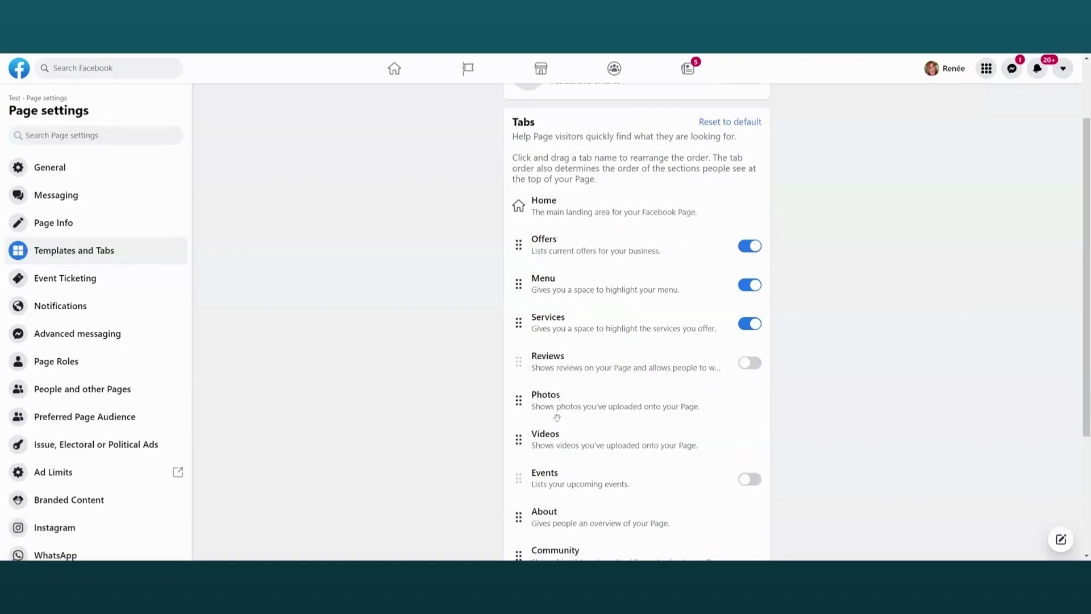
{"action": "left_click_drag", "start_coordinate": [519, 402], "coordinate": [518, 245]}
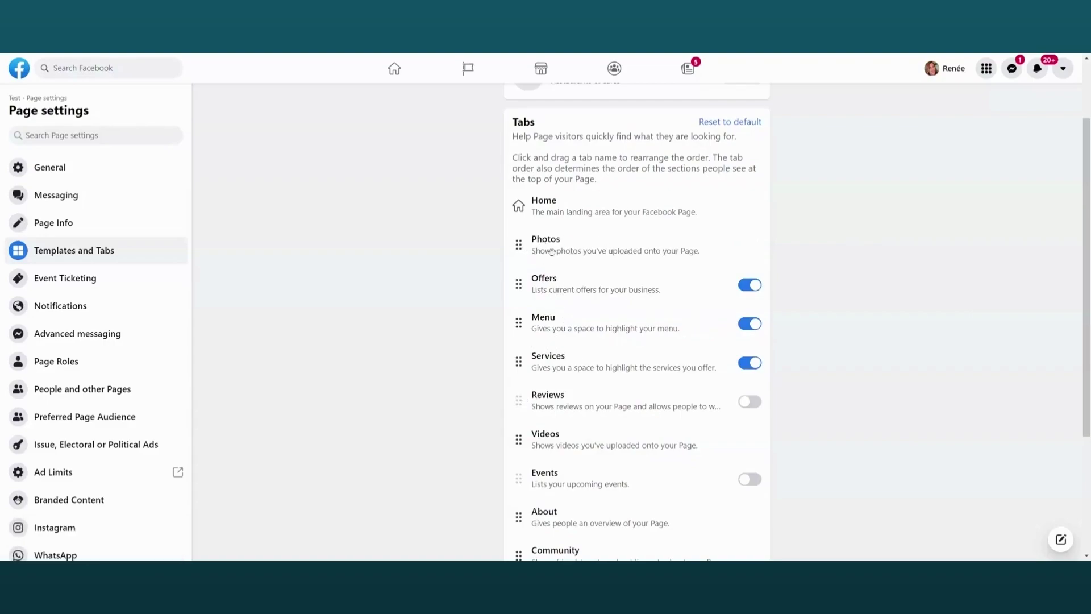
- View the Test Page's tabs, with Services, Videos, About and Community under More
{"action": "left_click", "coordinate": [16, 98]}
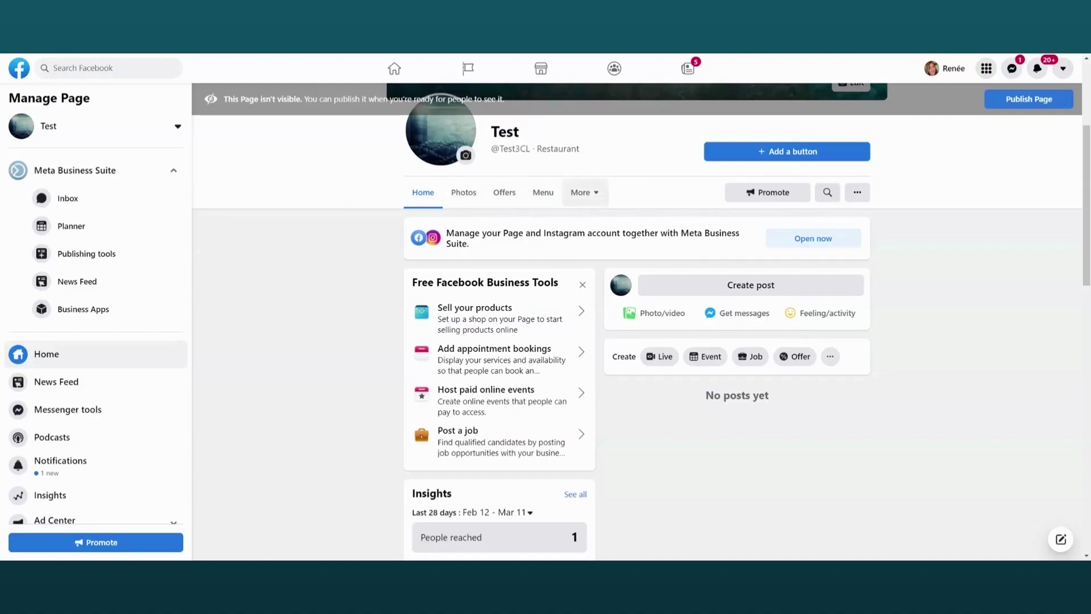
{"action": "left_click", "coordinate": [580, 192]}
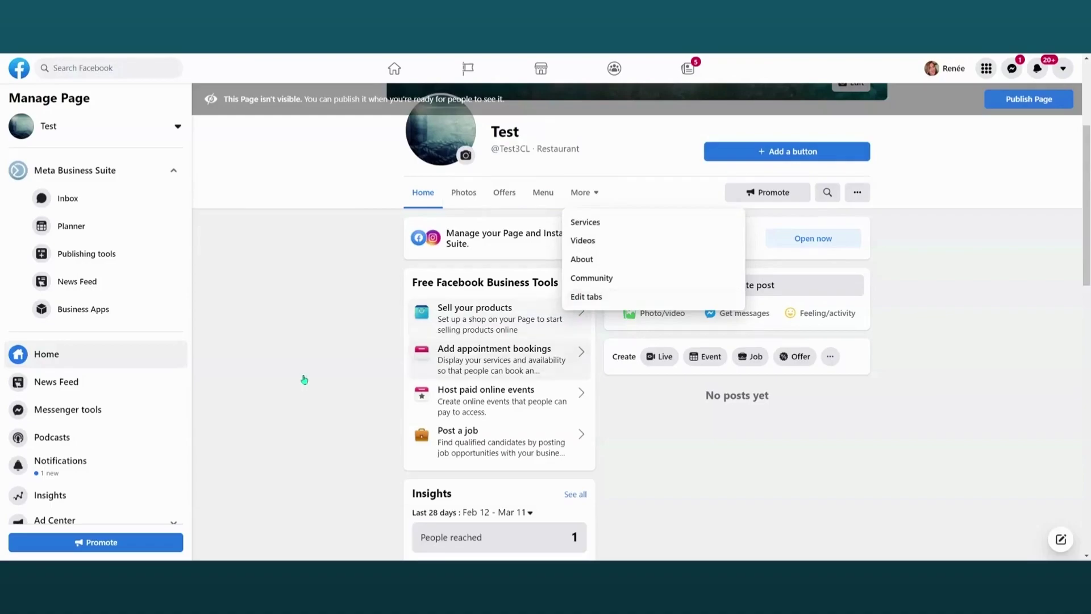
{"action": "scroll", "coordinate": [66, 362], "scroll_direction": "down", "scroll_amount": 2}
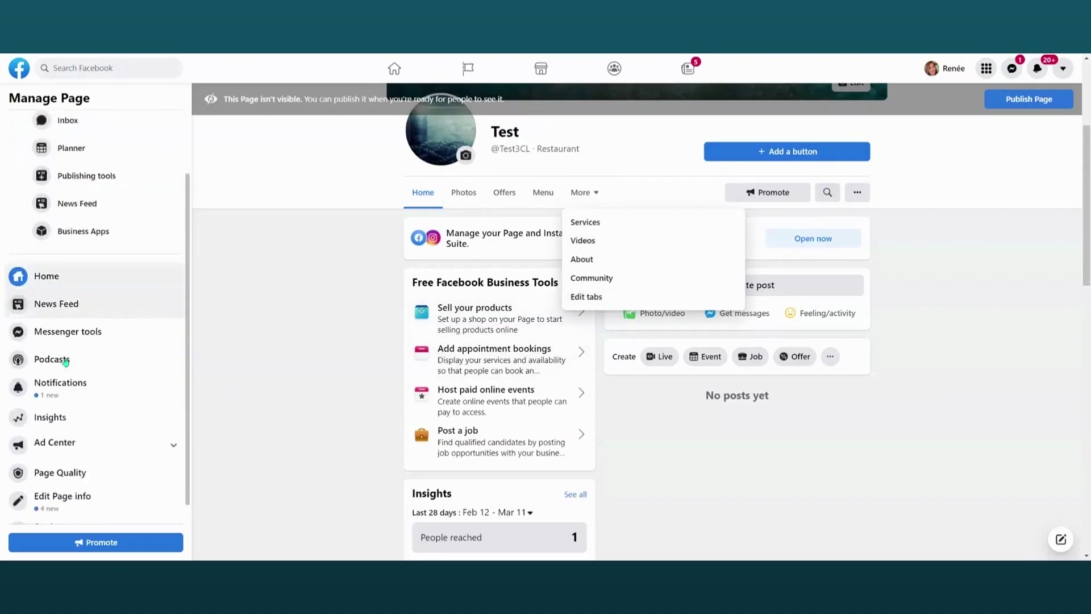
{"action": "scroll", "coordinate": [65, 363], "scroll_direction": "down", "scroll_amount": 1}
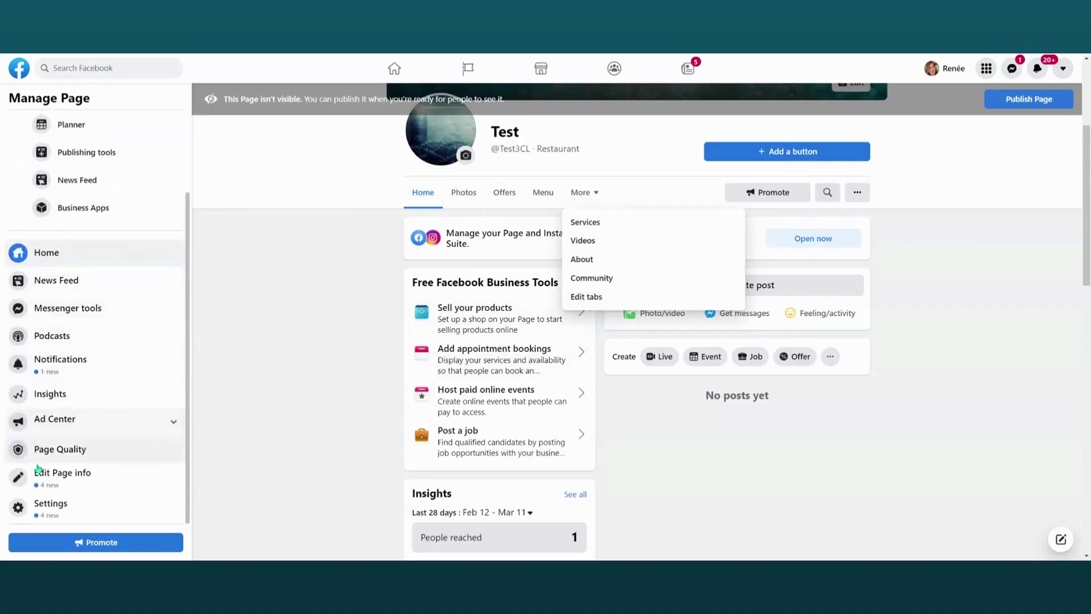
- Go to Templates and Tabs in Page Settings, showing the Restaurants & cafes template
{"action": "left_click", "coordinate": [51, 514]}
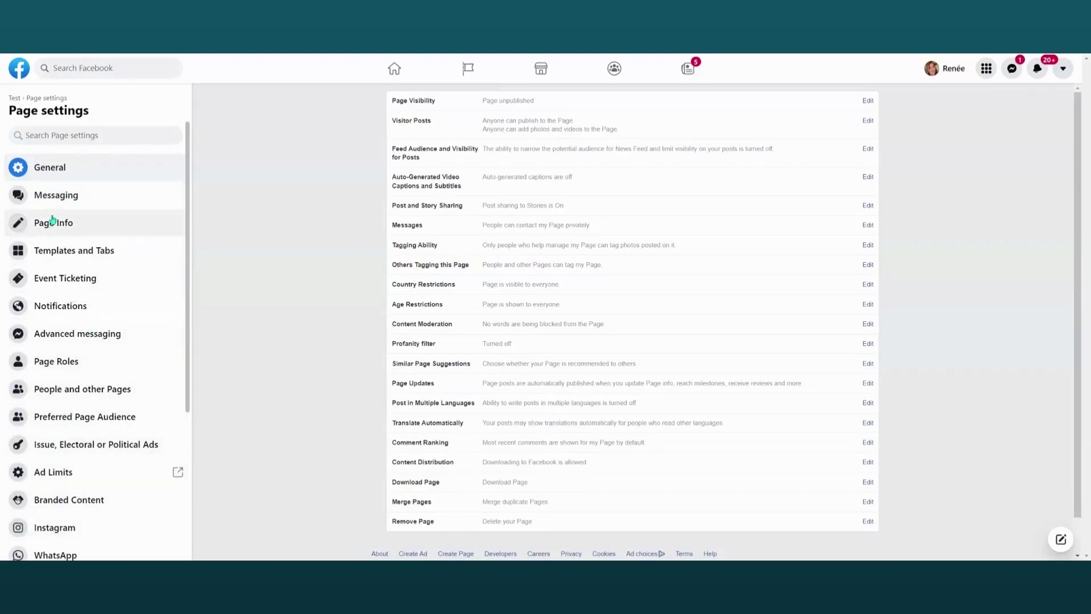
{"action": "left_click", "coordinate": [46, 263]}
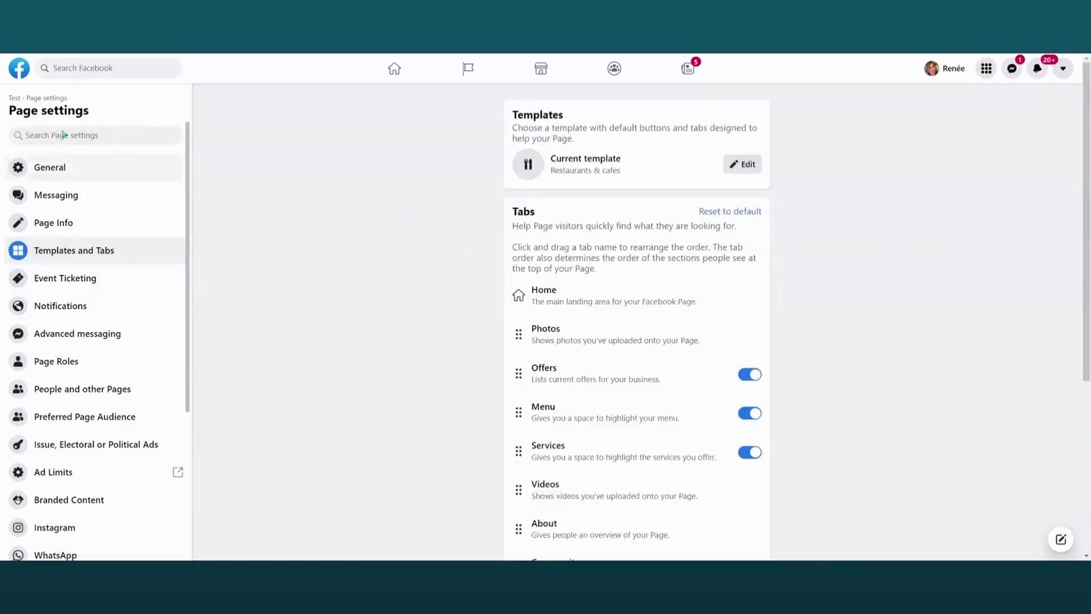
- Return to the Test Page and view its Menu tab with the lunch menu photo
{"action": "left_click", "coordinate": [14, 99]}
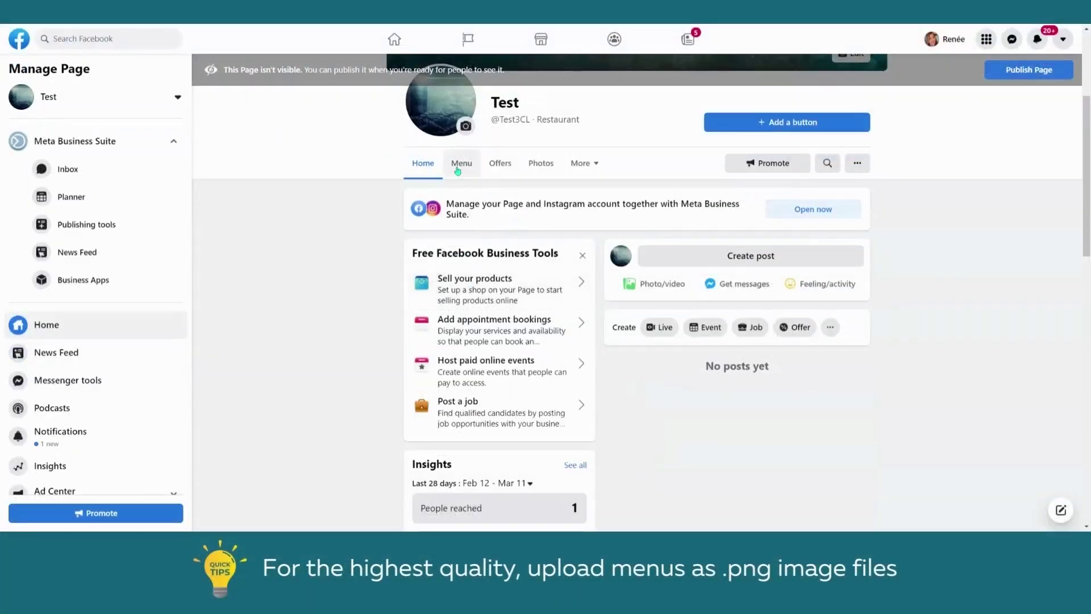
{"action": "left_click", "coordinate": [459, 170]}
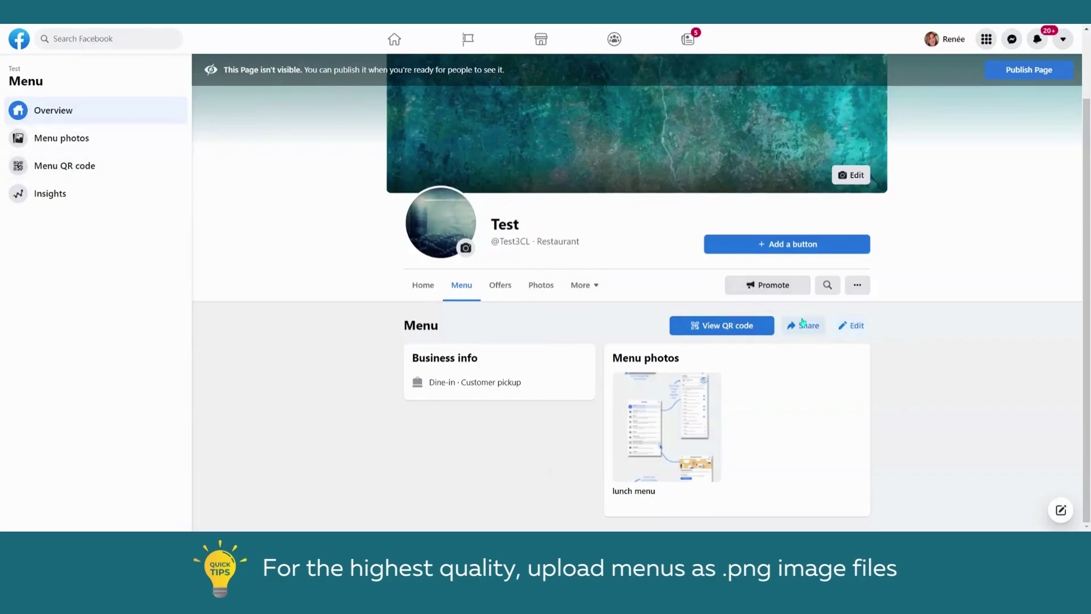
- Rename the menu photo title from 'lunch menu' to 'dinner menu'
{"action": "left_click", "coordinate": [849, 327]}
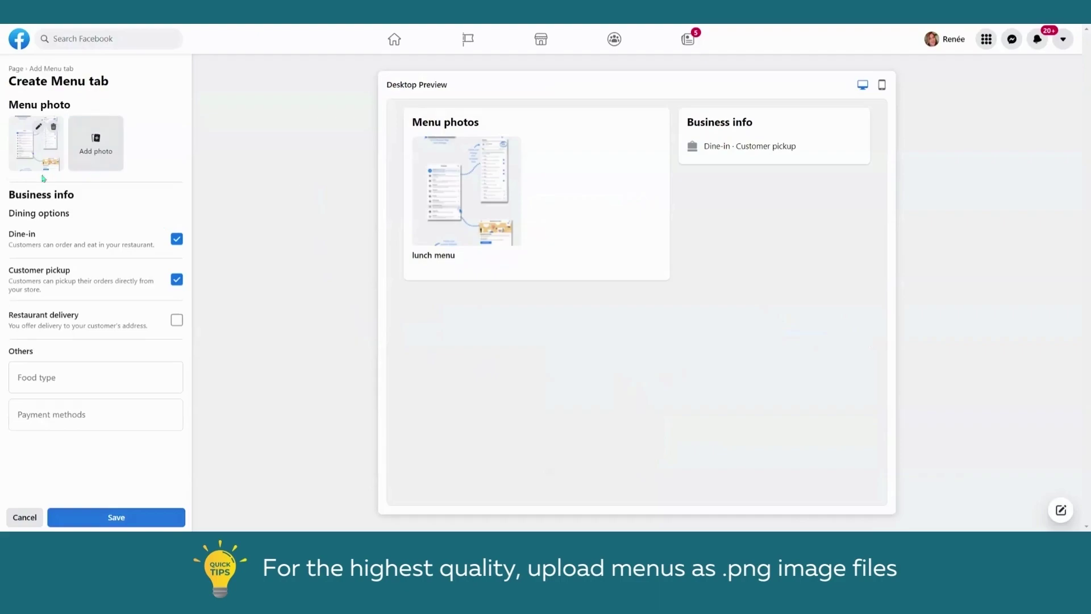
{"action": "left_click", "coordinate": [39, 127]}
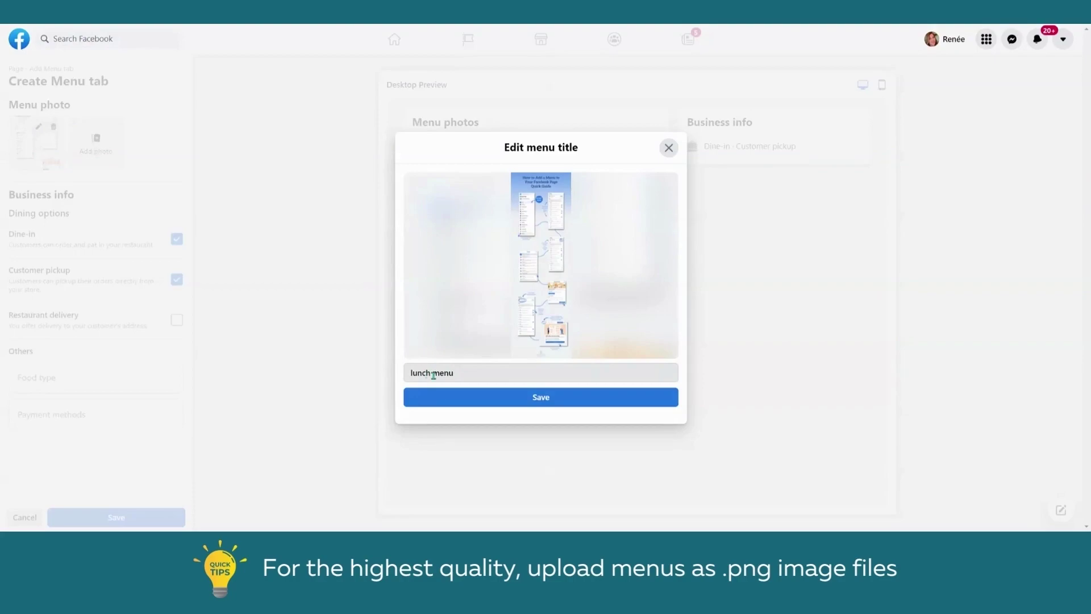
{"action": "left_click_drag", "start_coordinate": [433, 374], "coordinate": [392, 372]}
{"action": "type", "text": "dinner"}
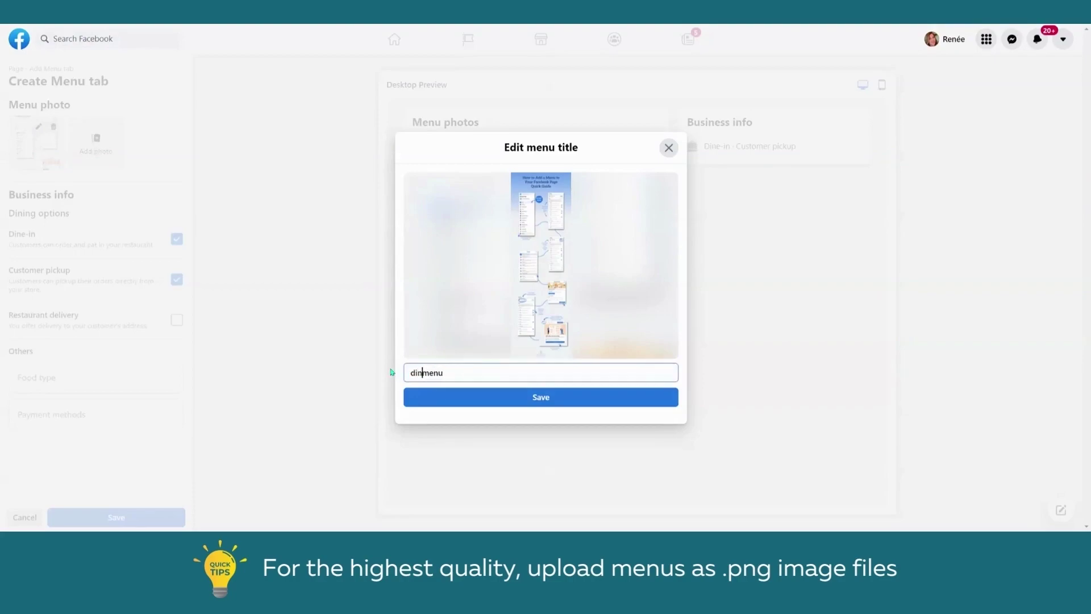
{"action": "left_click", "coordinate": [538, 397]}
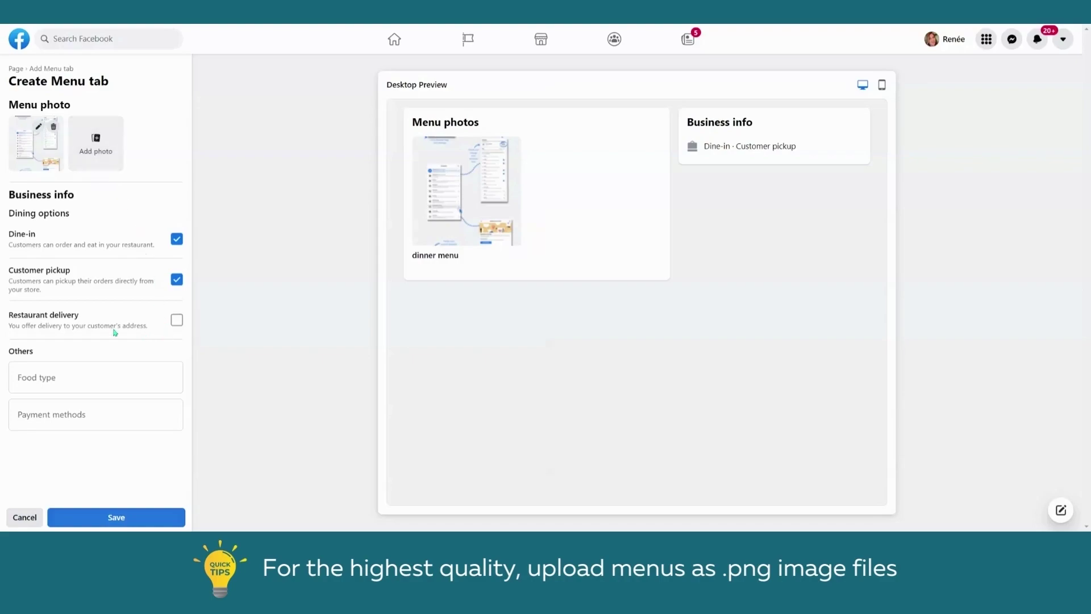
- Limit the dining options to Dine-in by clearing Restaurant delivery and Customer pickup, then save the Menu tab
{"action": "left_click", "coordinate": [177, 321]}
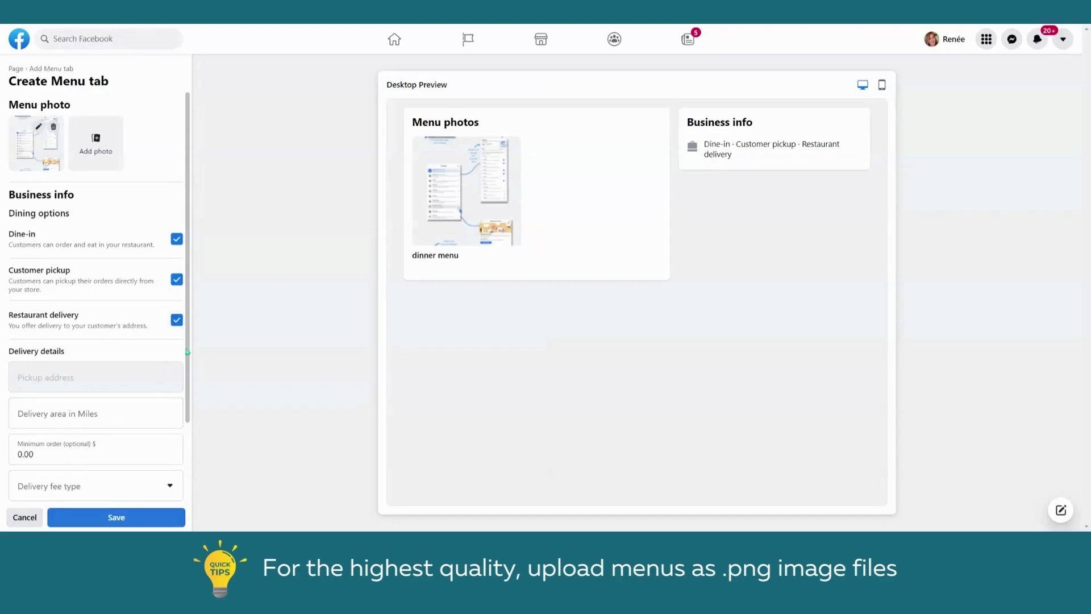
{"action": "scroll", "coordinate": [188, 444], "scroll_direction": "down", "scroll_amount": 2}
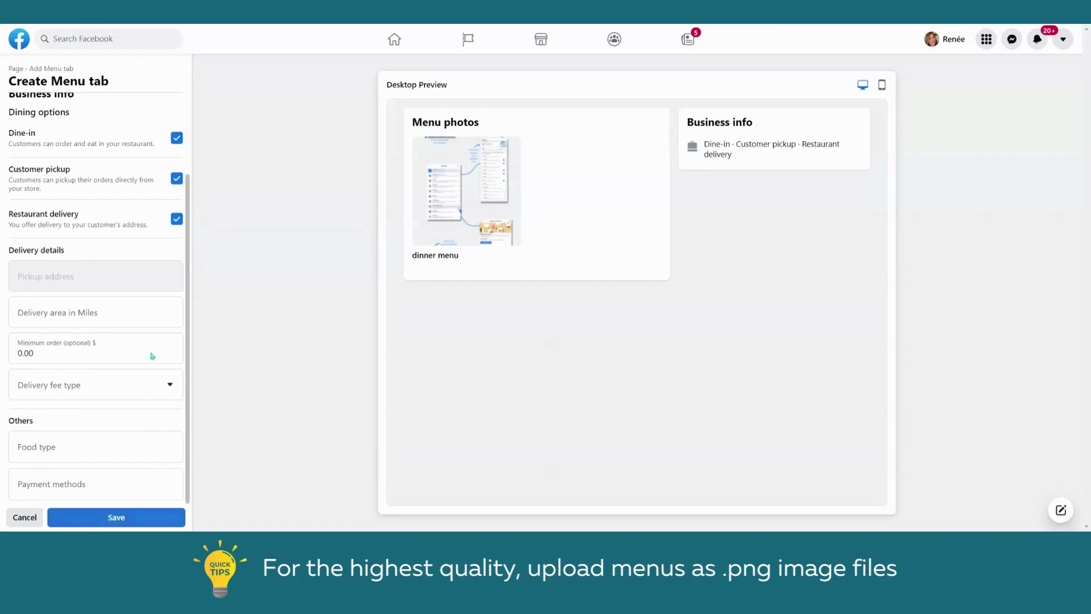
{"action": "left_click", "coordinate": [174, 221]}
{"action": "left_click", "coordinate": [177, 280]}
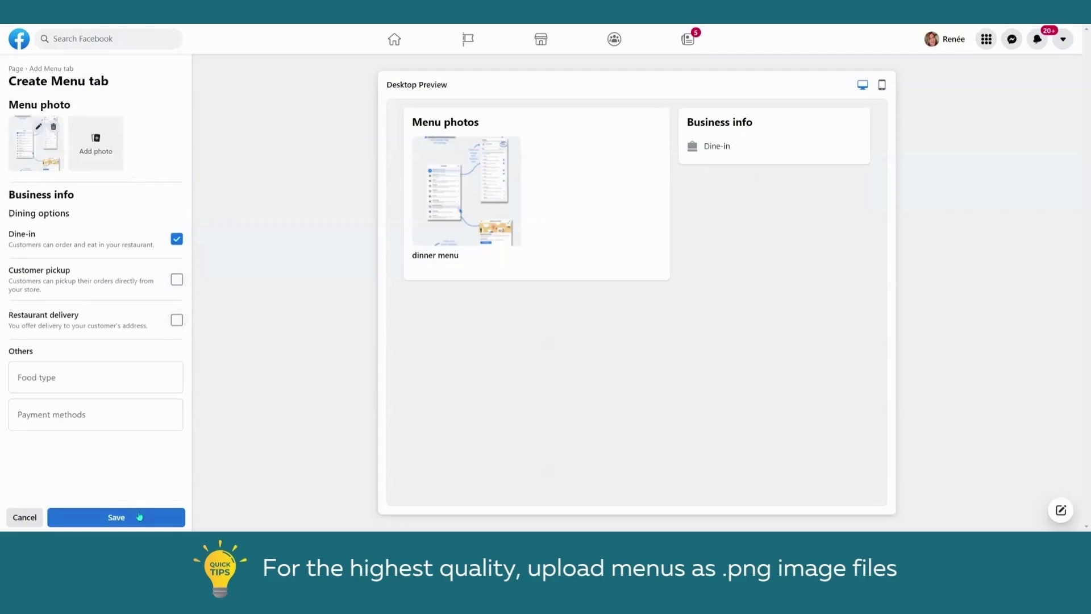
{"action": "left_click", "coordinate": [136, 516]}
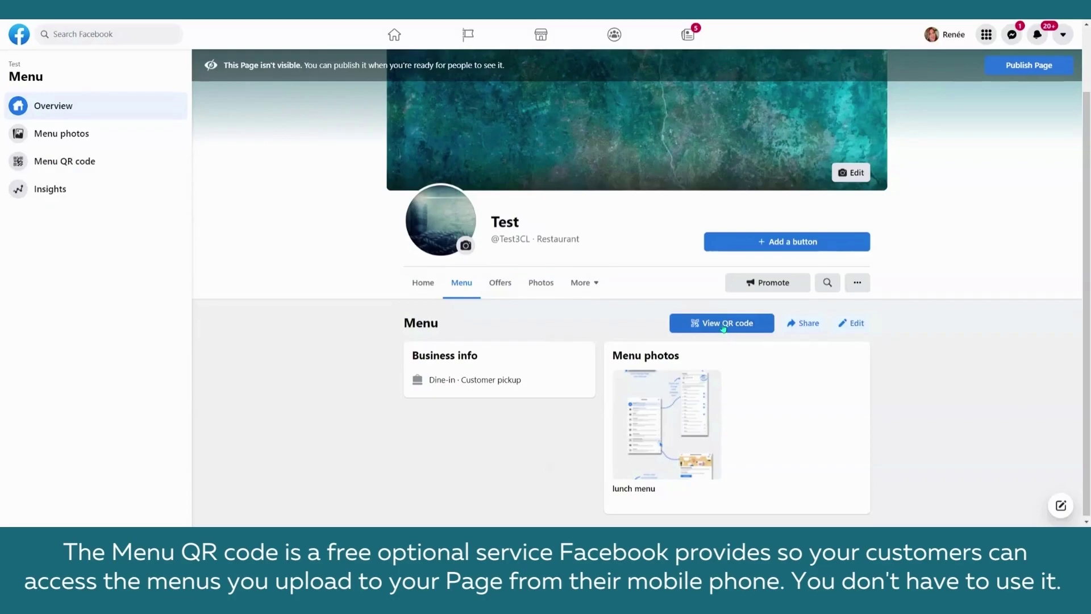
- Open the printable Menu QR code posters for the Test Page
{"action": "left_click", "coordinate": [723, 328]}
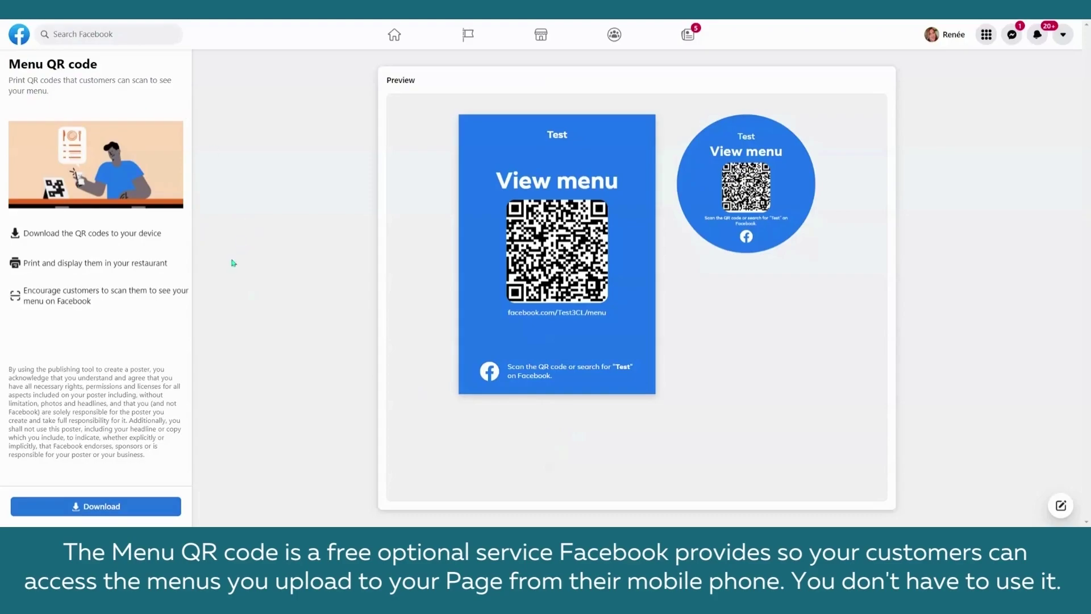
- Go back from the QR code page to the Menu tab overview
{"action": "left_click", "coordinate": [24, 24]}
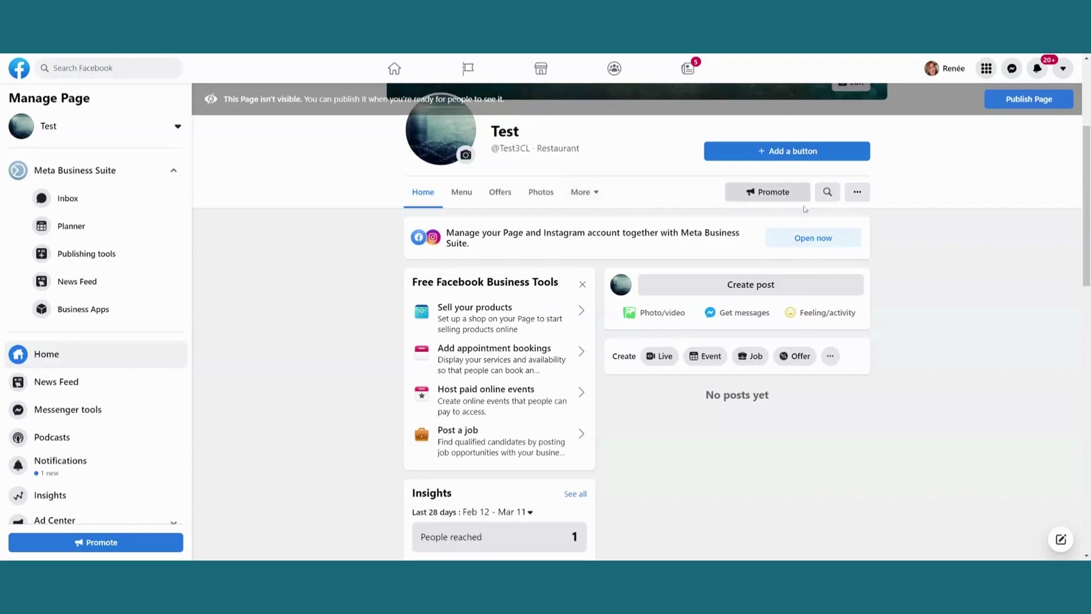
- Open the Test Page's Other actions menu from the '...' button beside Promote
{"action": "left_click", "coordinate": [857, 196]}
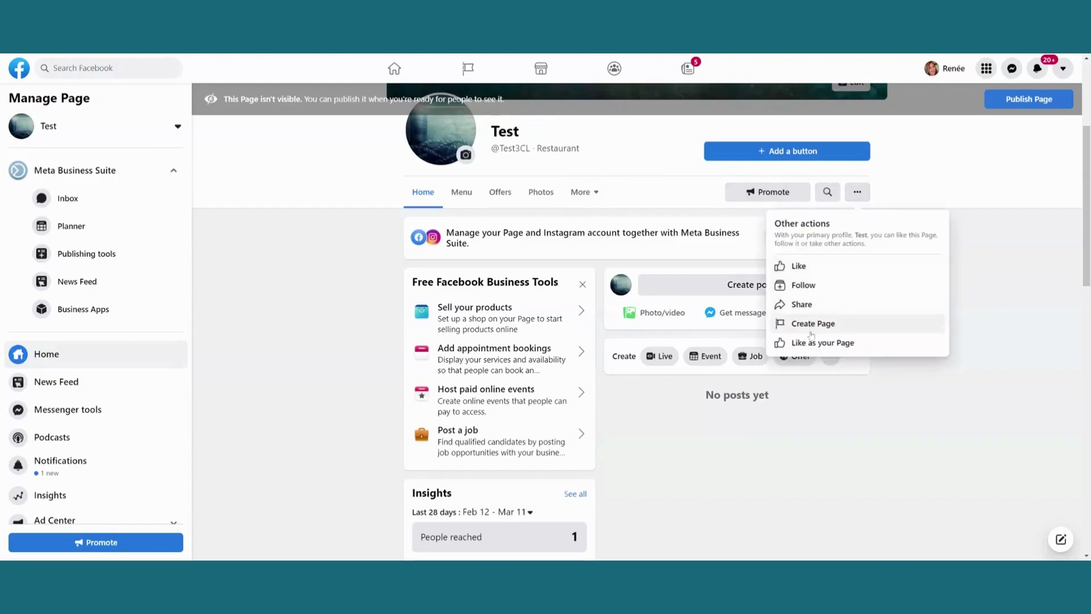